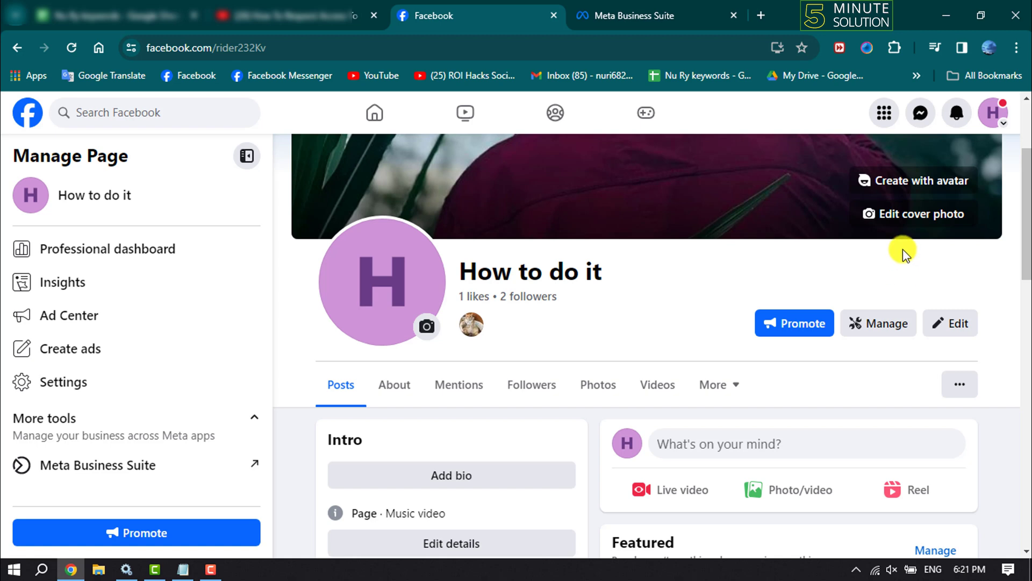
# Scroll to the Intro card of the How to do it page and open Edit details
pyautogui.scroll(-4, 902, 244)
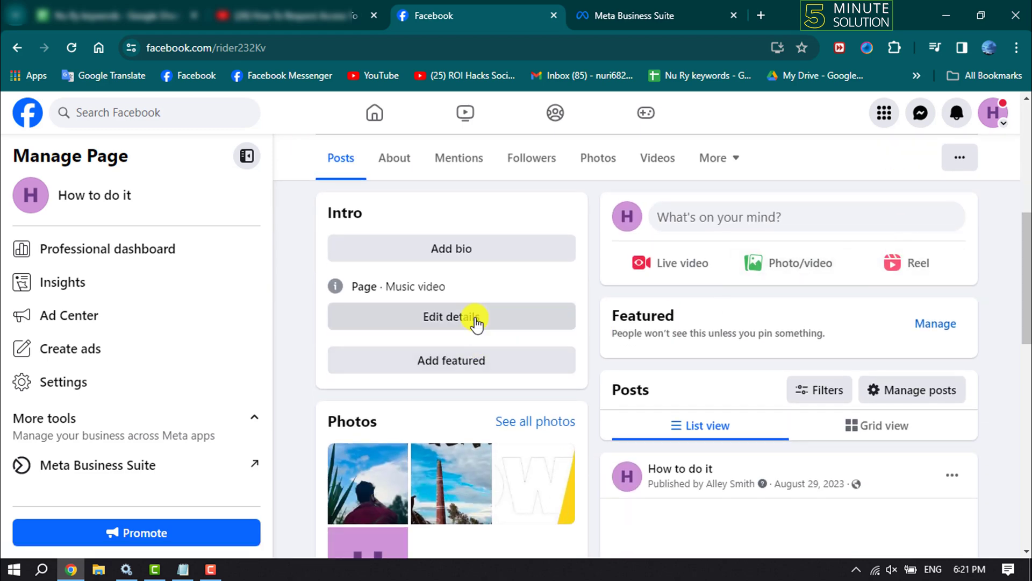
pyautogui.click(474, 324)
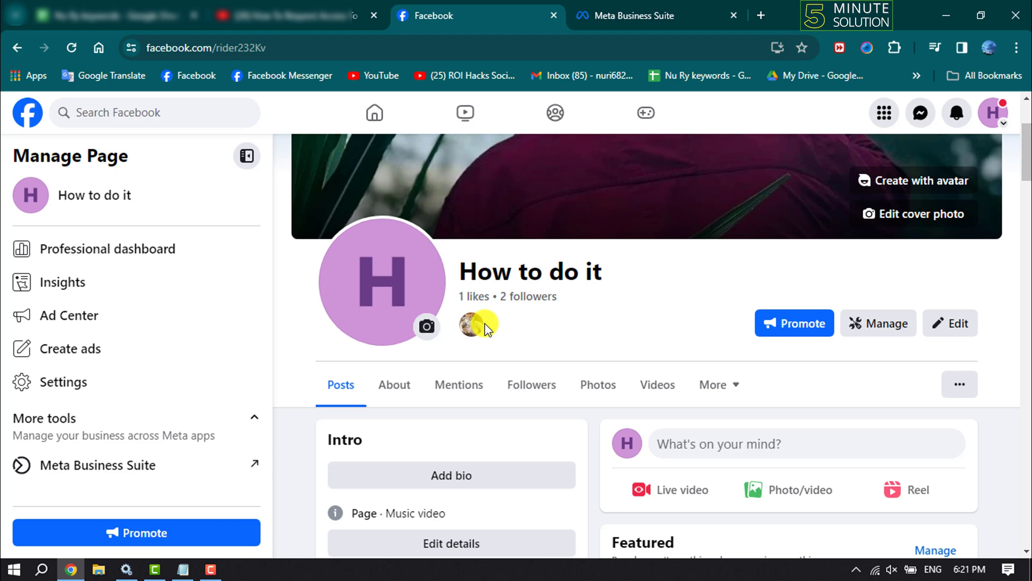
pyautogui.scroll(-4, 485, 330)
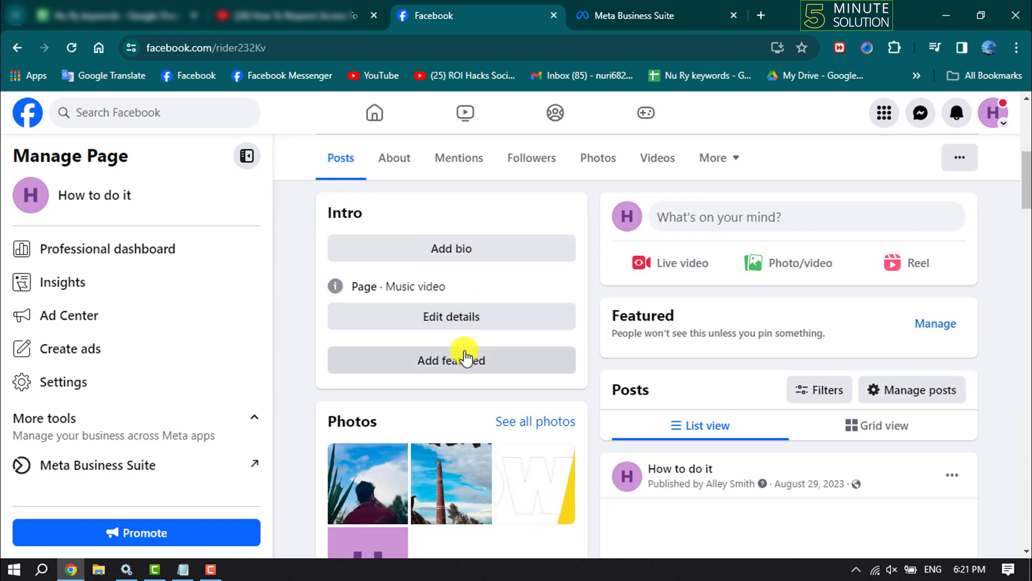
# Reopen Edit details and scroll to the Basic Info section showing Add services
pyautogui.click(457, 317)
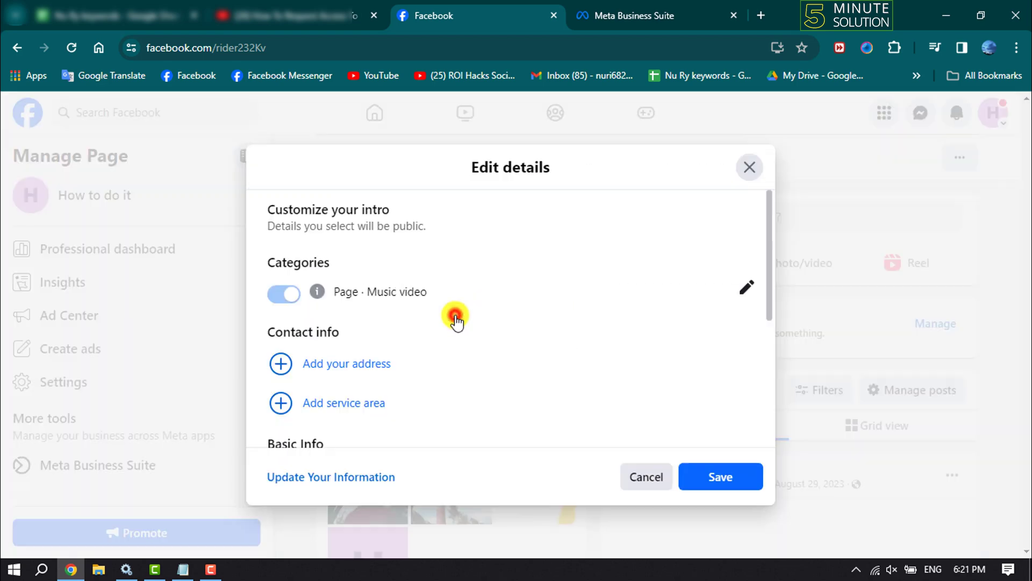
pyautogui.scroll(-2, 457, 318)
pyautogui.scroll(-2, 456, 318)
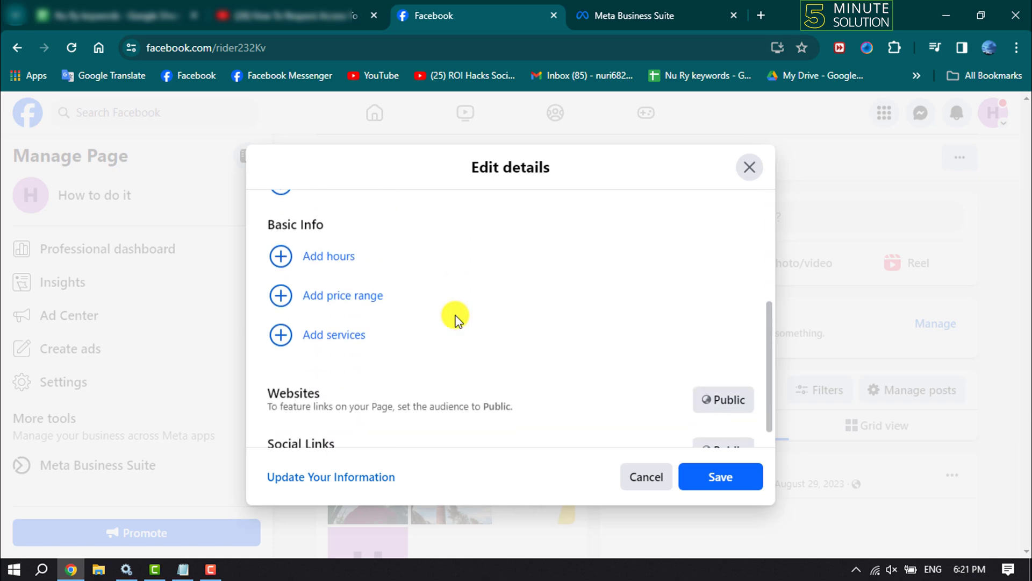
pyautogui.scroll(-1, 455, 316)
pyautogui.scroll(1, 455, 318)
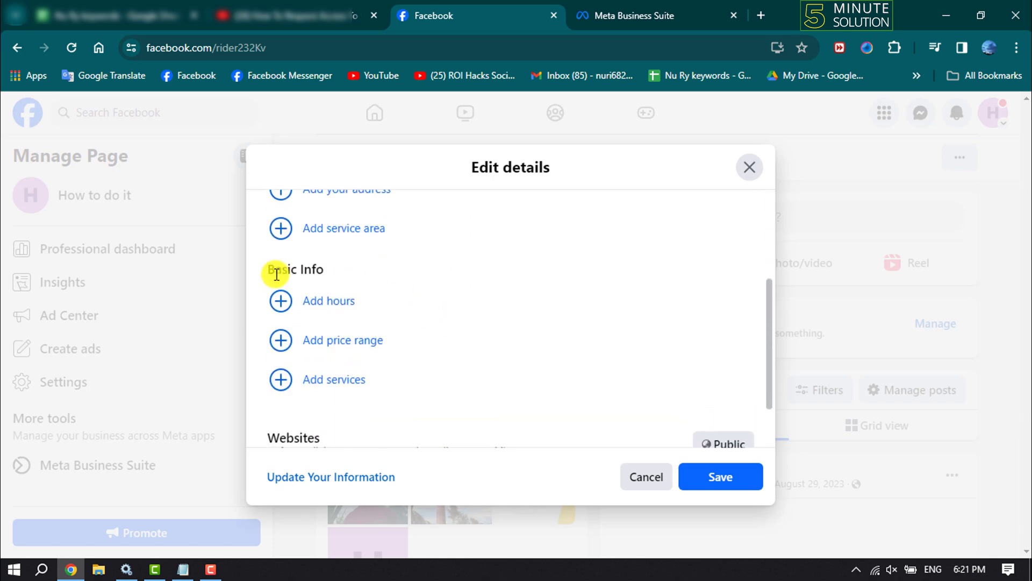
# Go to About > Contact and basic info and scroll to the price range, services and language entries
pyautogui.click(317, 388)
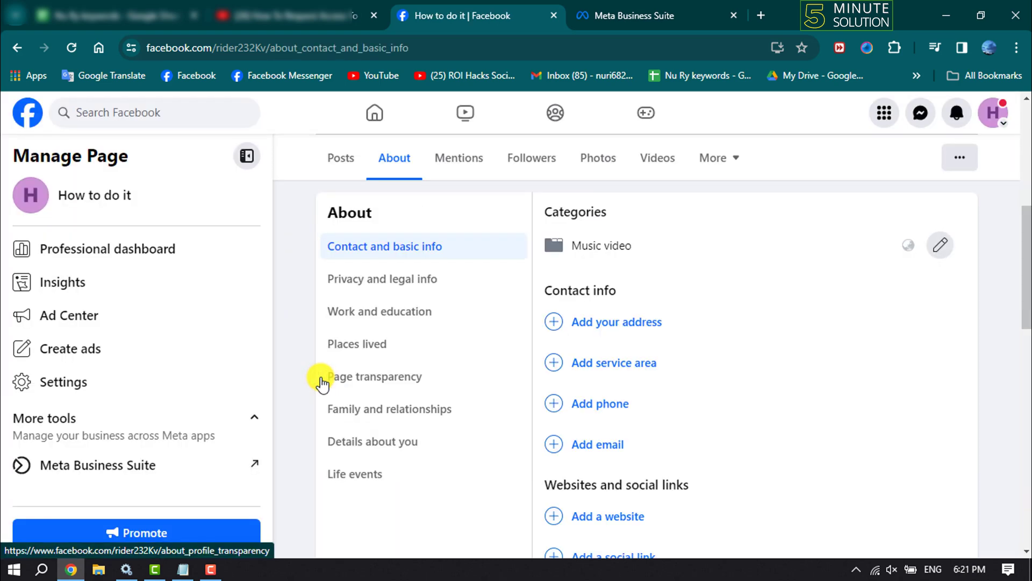
pyautogui.scroll(-3, 706, 295)
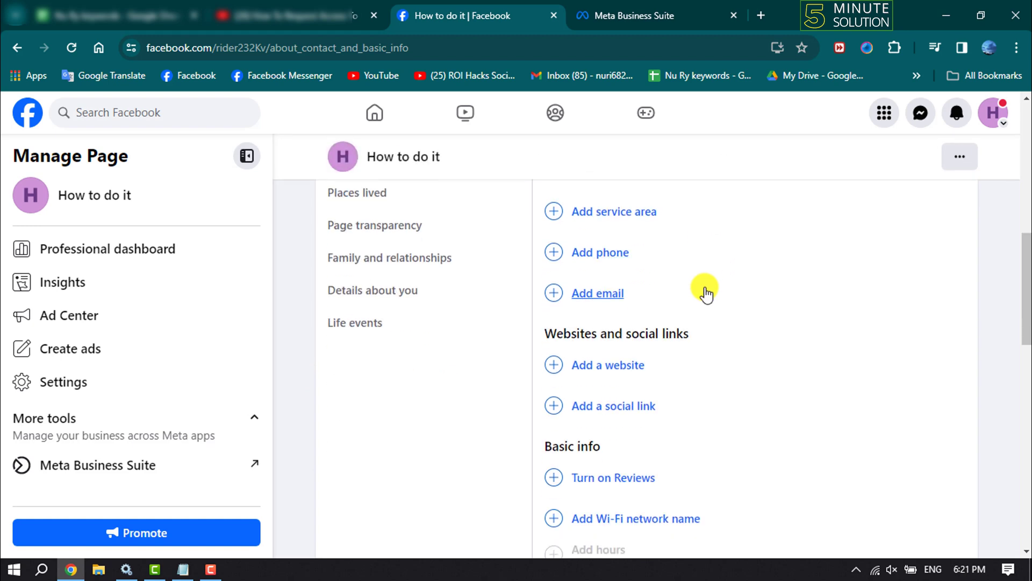
pyautogui.scroll(-1, 706, 294)
pyautogui.scroll(-1, 706, 295)
pyautogui.scroll(-1, 706, 295)
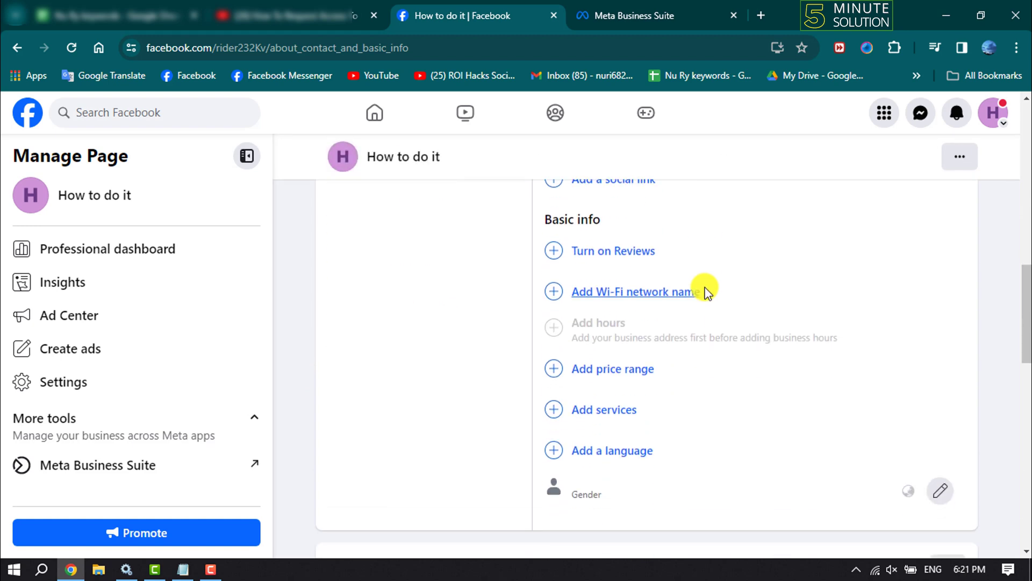
pyautogui.scroll(-1, 706, 293)
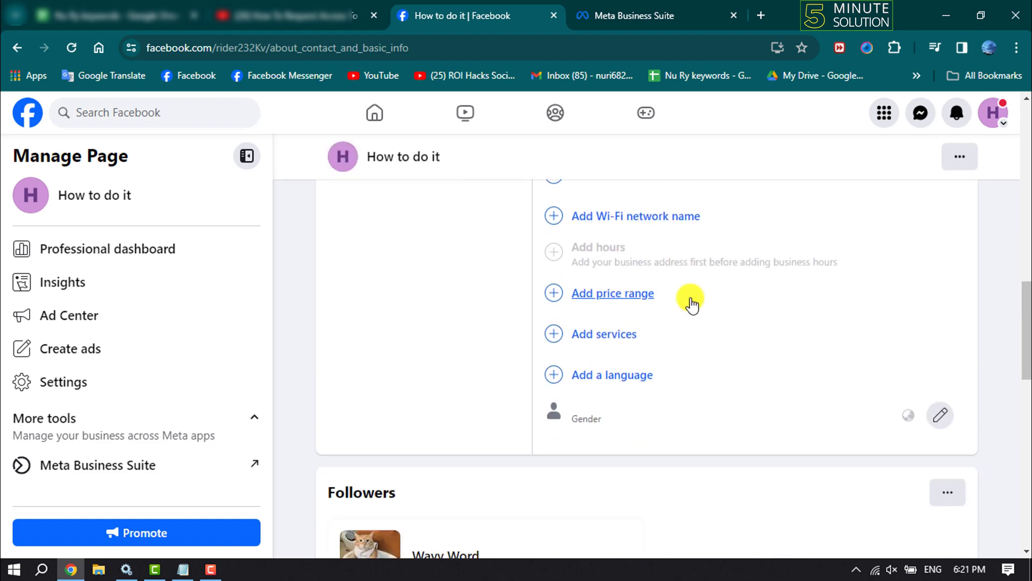
# Add Reservations, In-store pickup, Online booking and In-person classes as page services and save
pyautogui.click(604, 334)
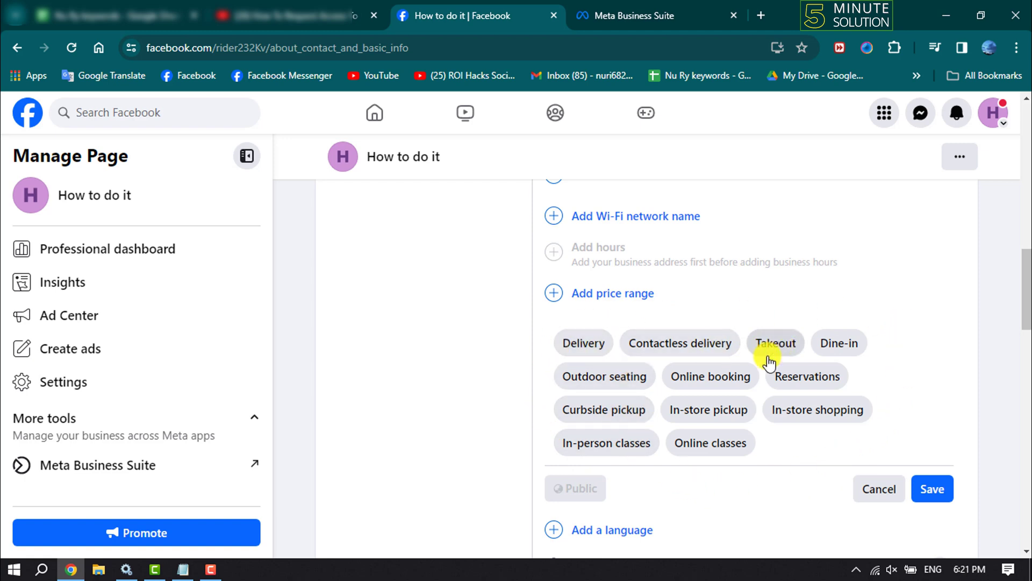
pyautogui.click(791, 381)
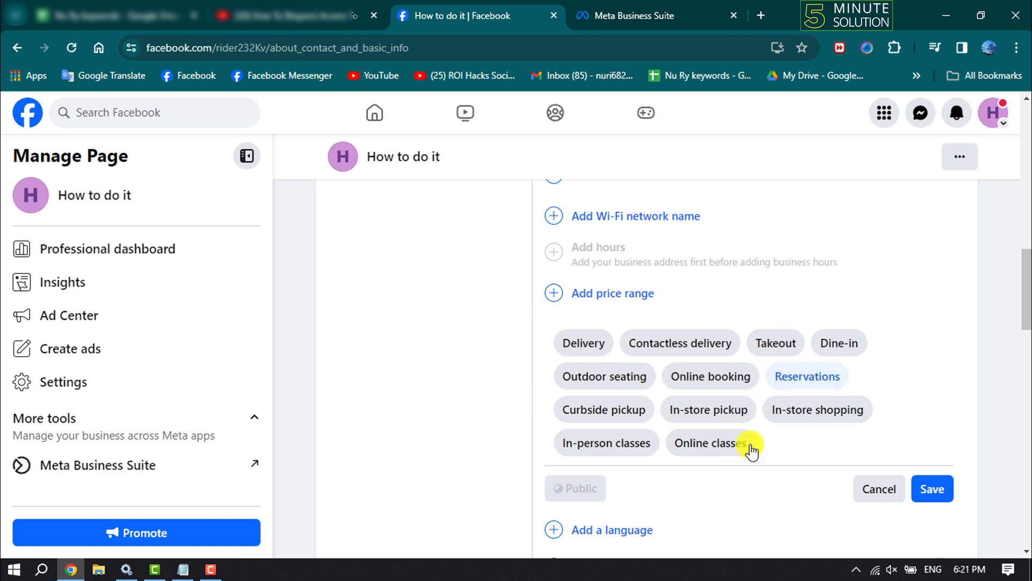
pyautogui.click(726, 412)
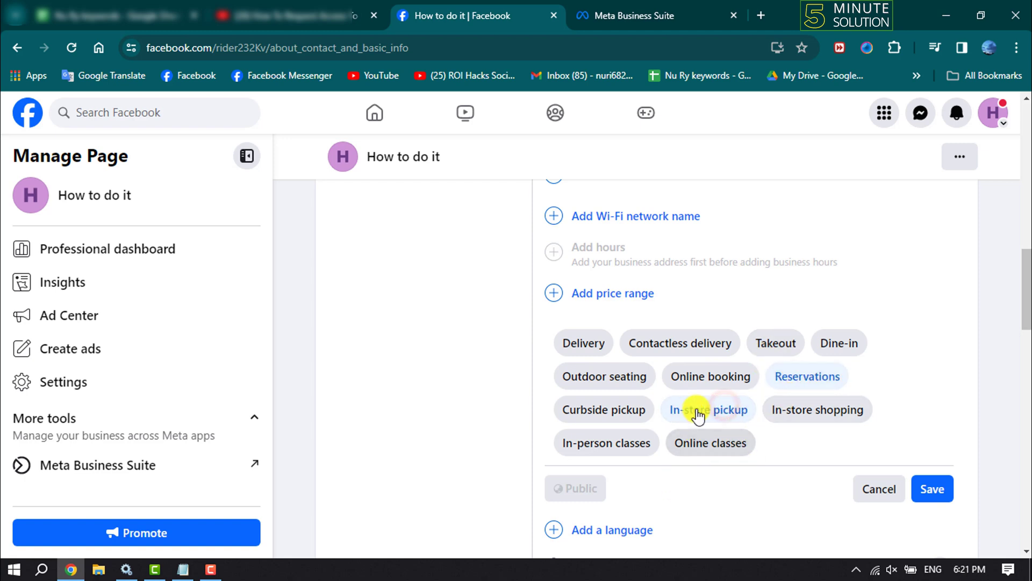
pyautogui.click(701, 378)
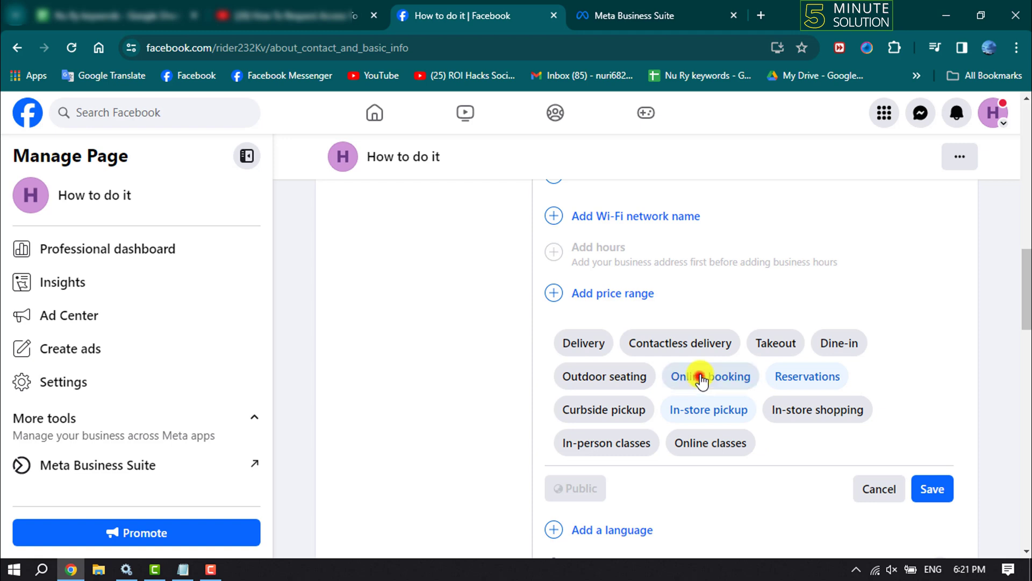
pyautogui.click(596, 437)
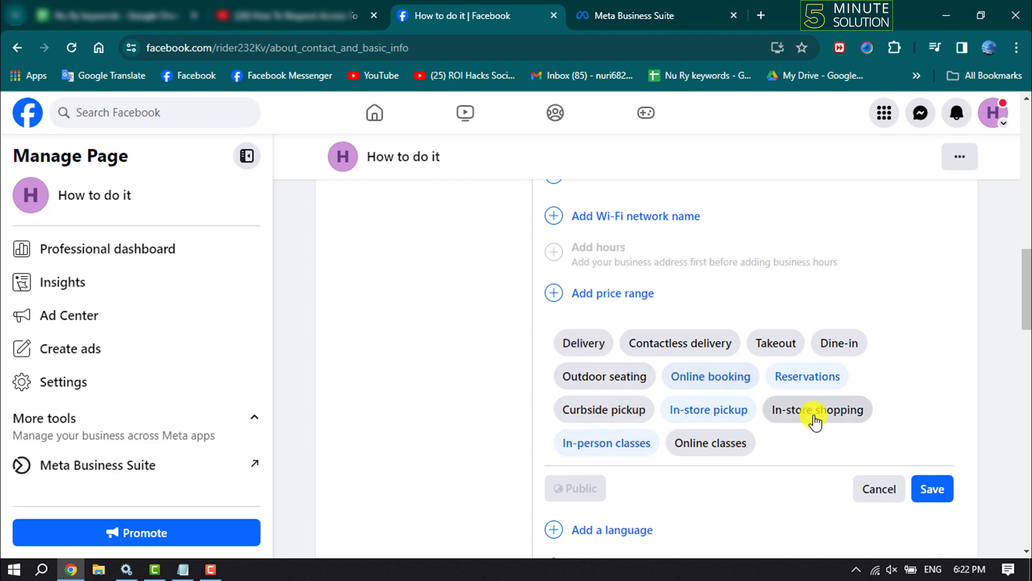
pyautogui.click(935, 493)
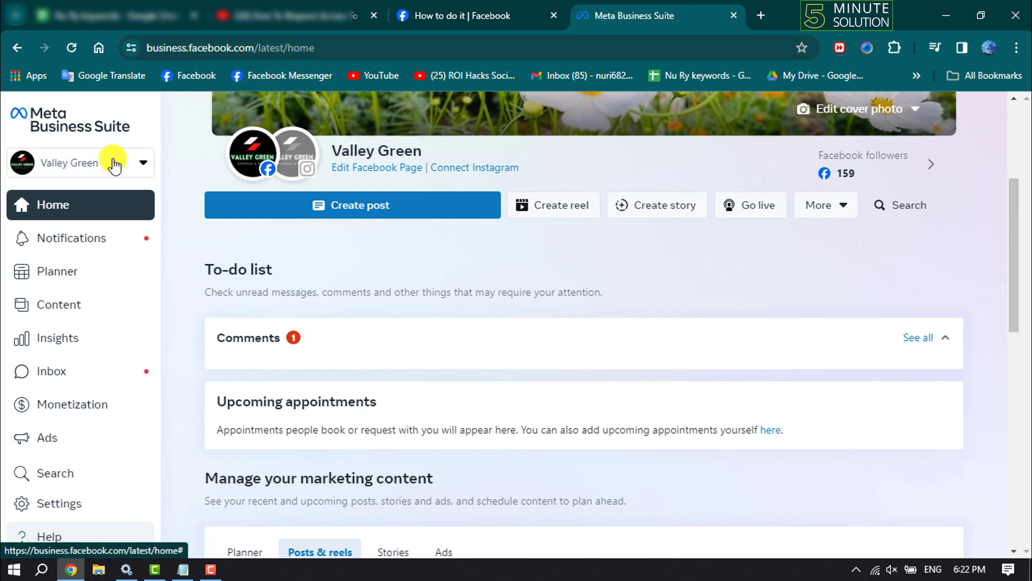
# Check the business account list, keep Valley Green selected, and scroll the sidebar down
pyautogui.click(144, 164)
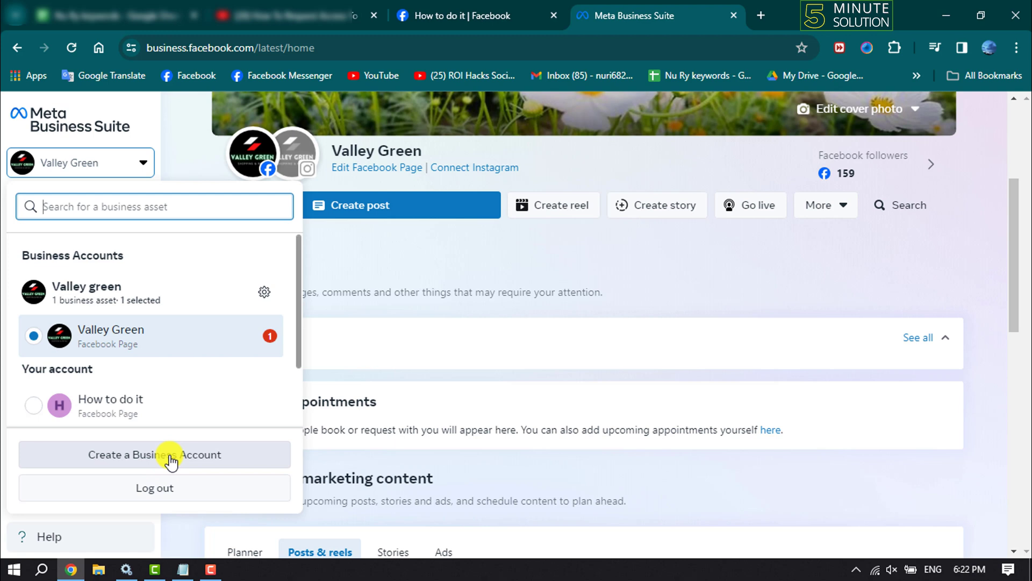
pyautogui.click(357, 370)
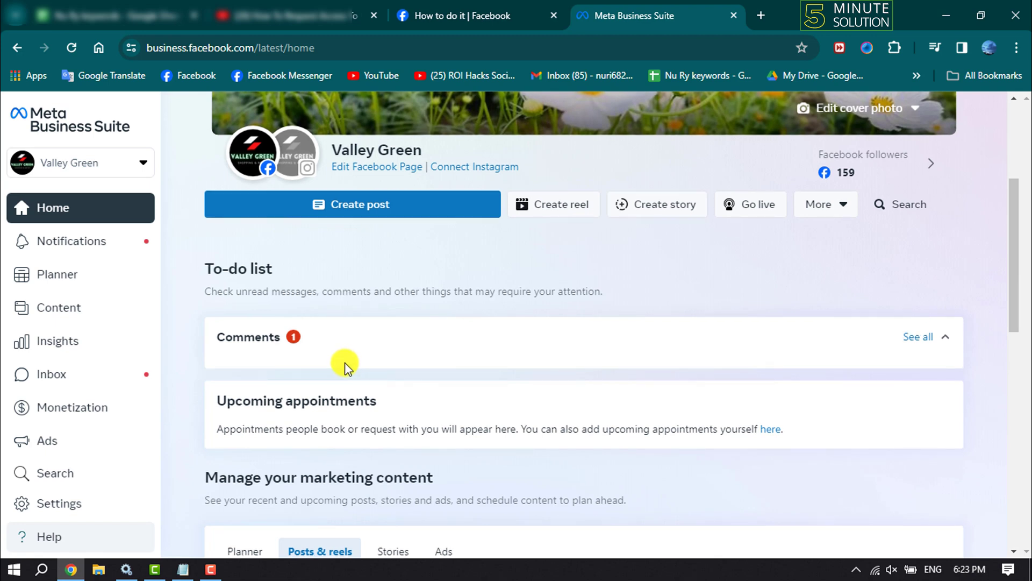
pyautogui.scroll(-2, 46, 286)
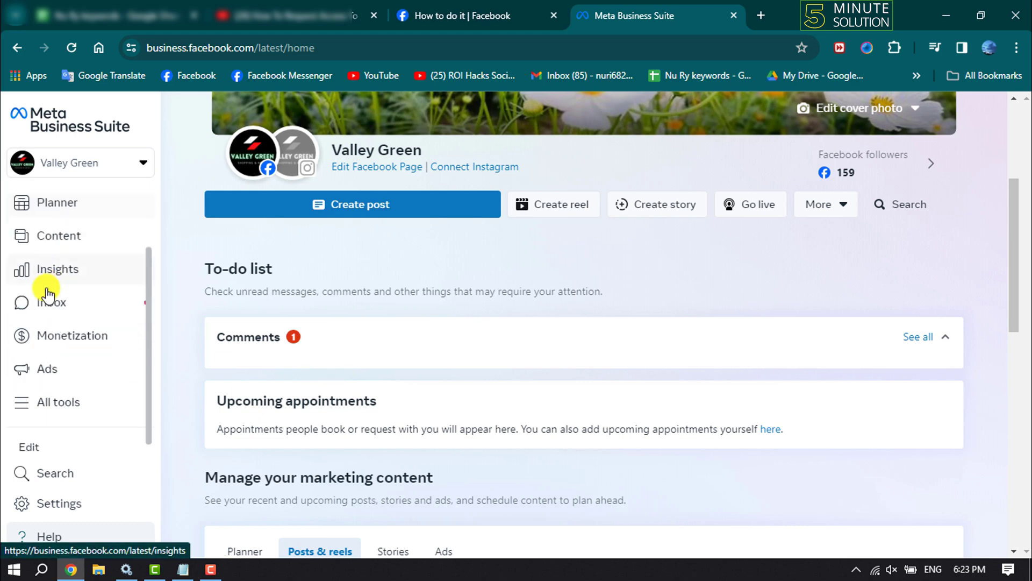
pyautogui.scroll(-1, 44, 294)
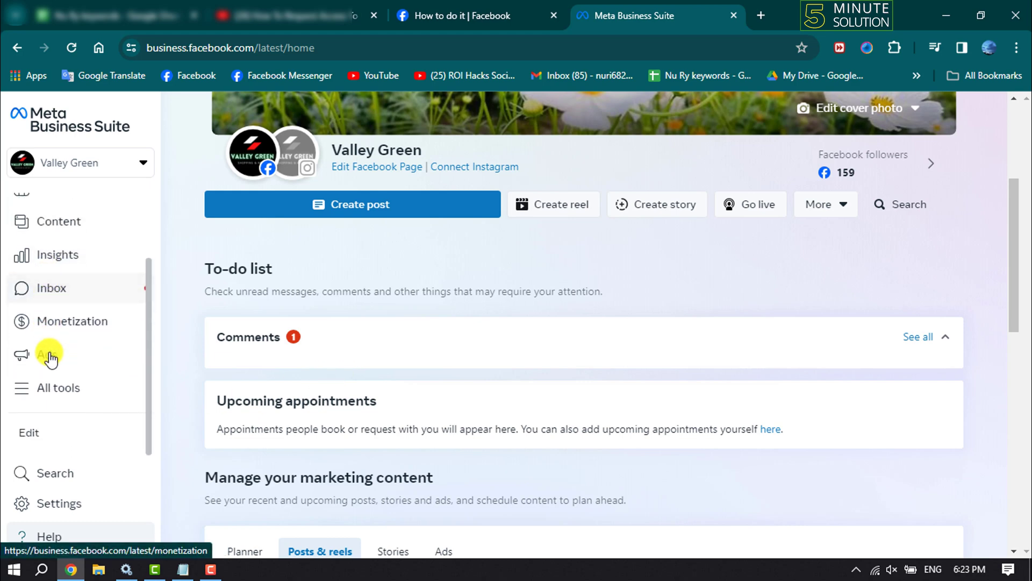
# Open All tools and choose Services under Sell products and services
pyautogui.click(47, 390)
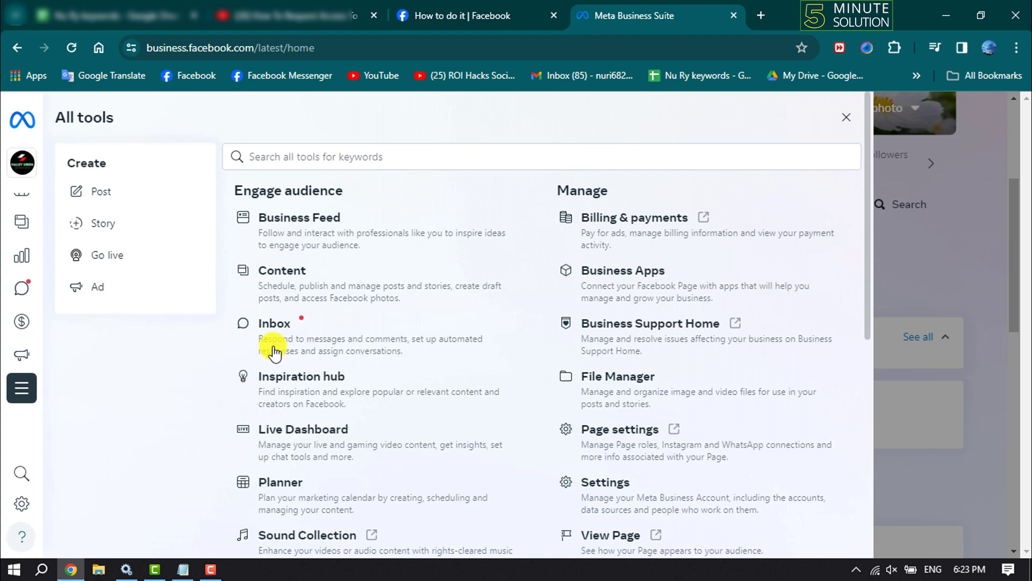
pyautogui.scroll(-3, 539, 330)
pyautogui.scroll(-2, 540, 330)
pyautogui.scroll(-1, 540, 331)
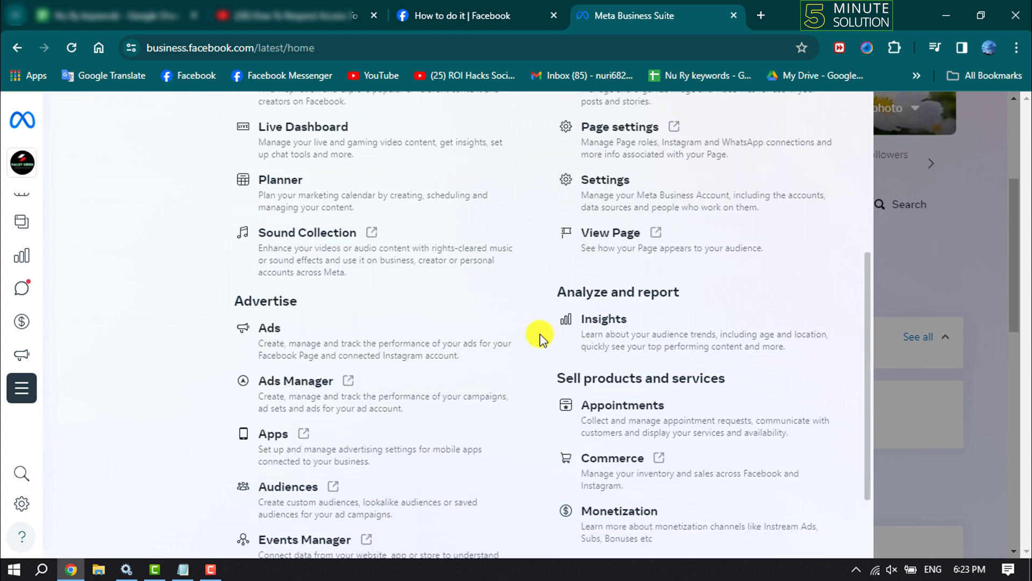
pyautogui.scroll(-1, 540, 334)
pyautogui.scroll(-1, 540, 333)
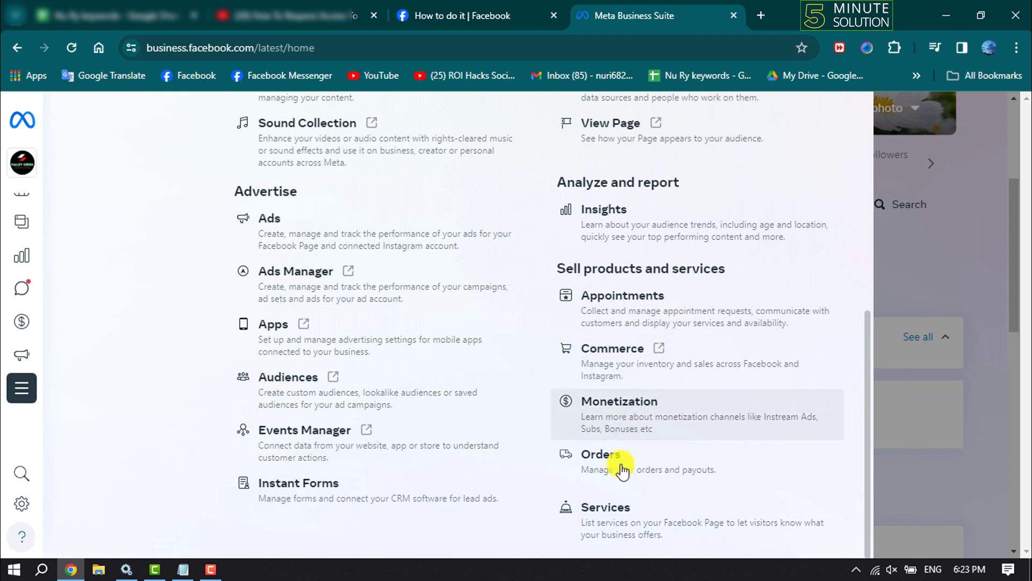
pyautogui.click(616, 519)
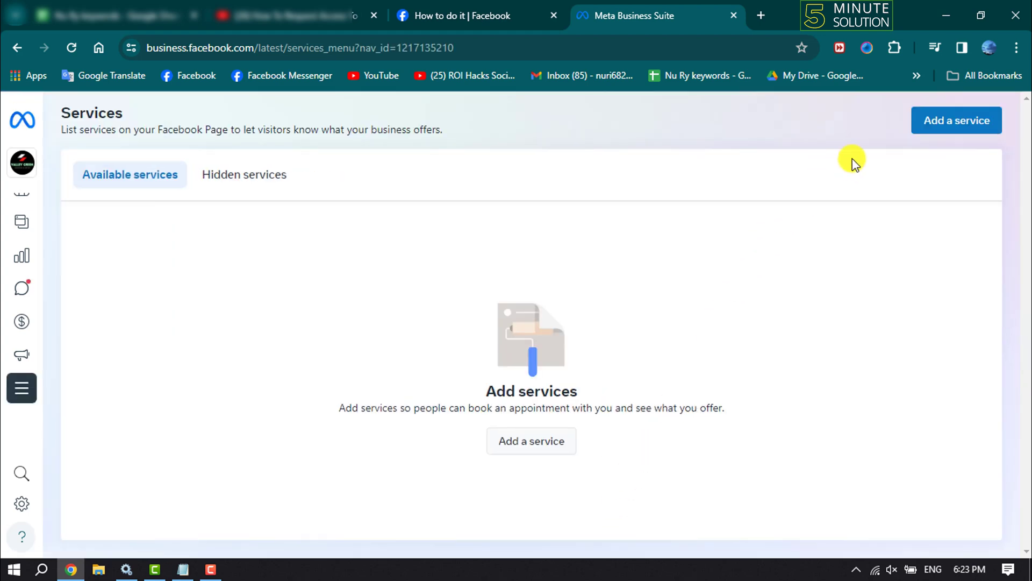
# Start a new service named Plumbing
pyautogui.click(974, 123)
pyautogui.click(381, 265)
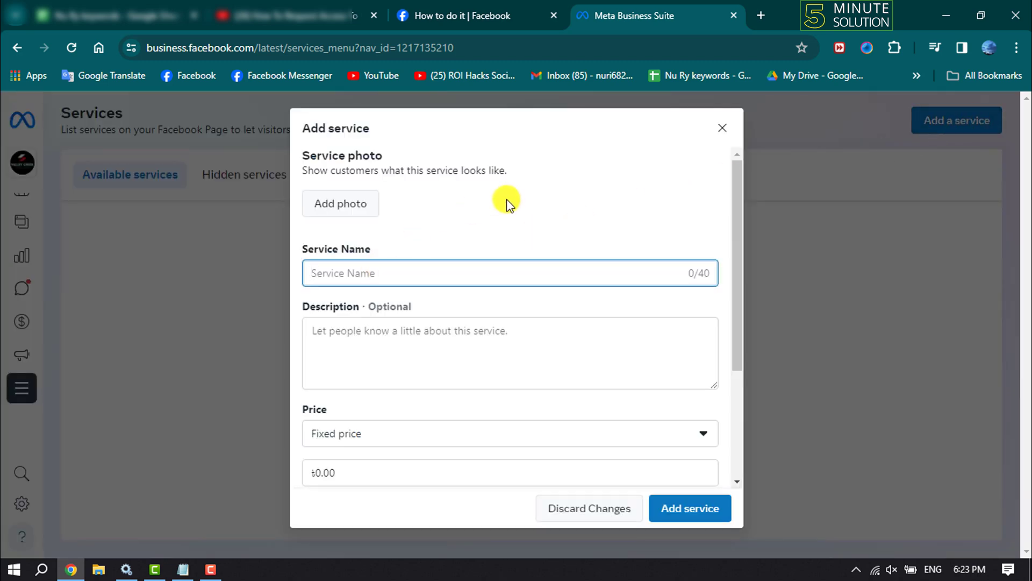
pyautogui.write('Plumbing')
pyautogui.click(359, 327)
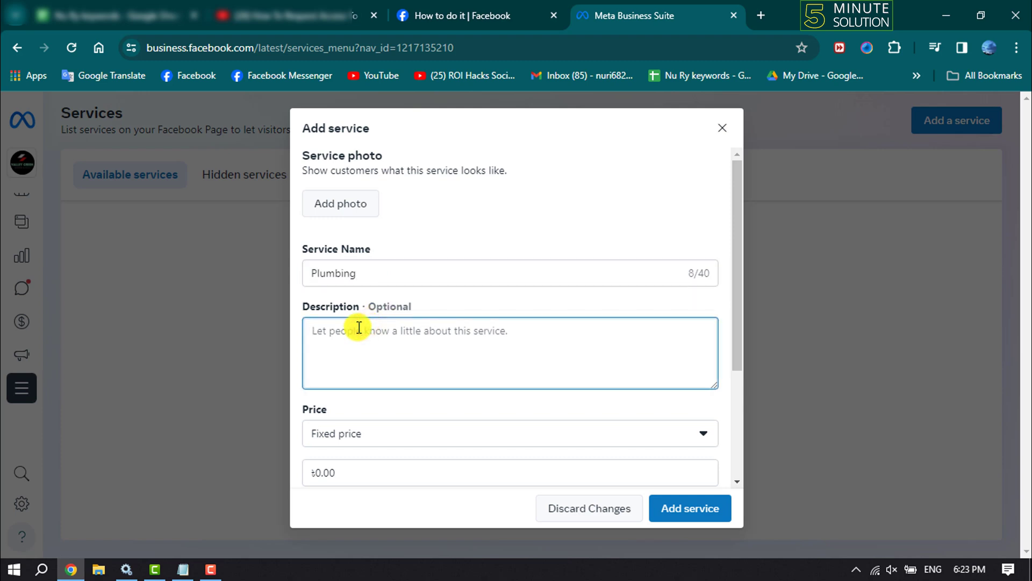
pyautogui.scroll(-2, 371, 338)
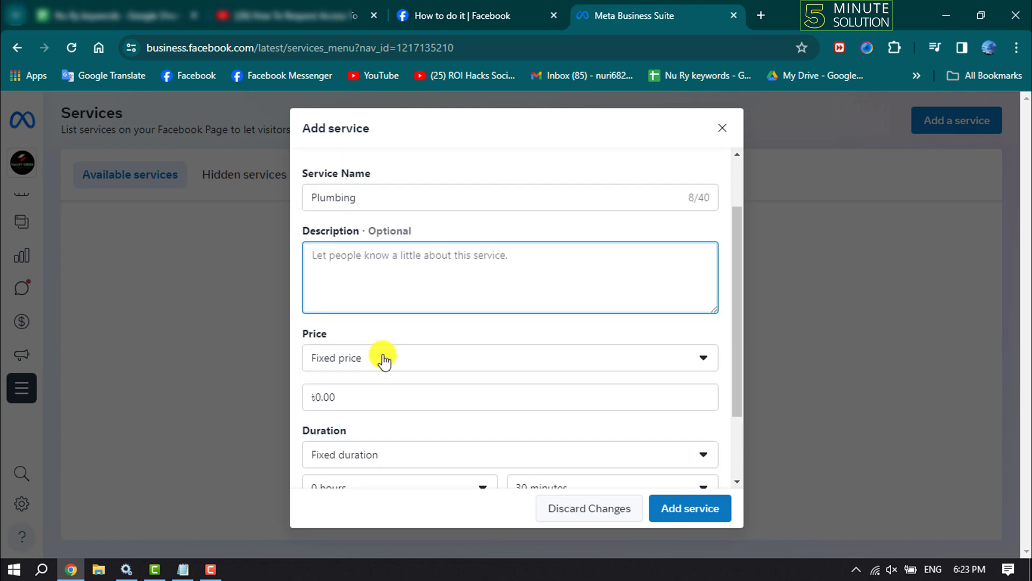
# Give the Plumbing service a fixed price of 3232.00
pyautogui.click(330, 358)
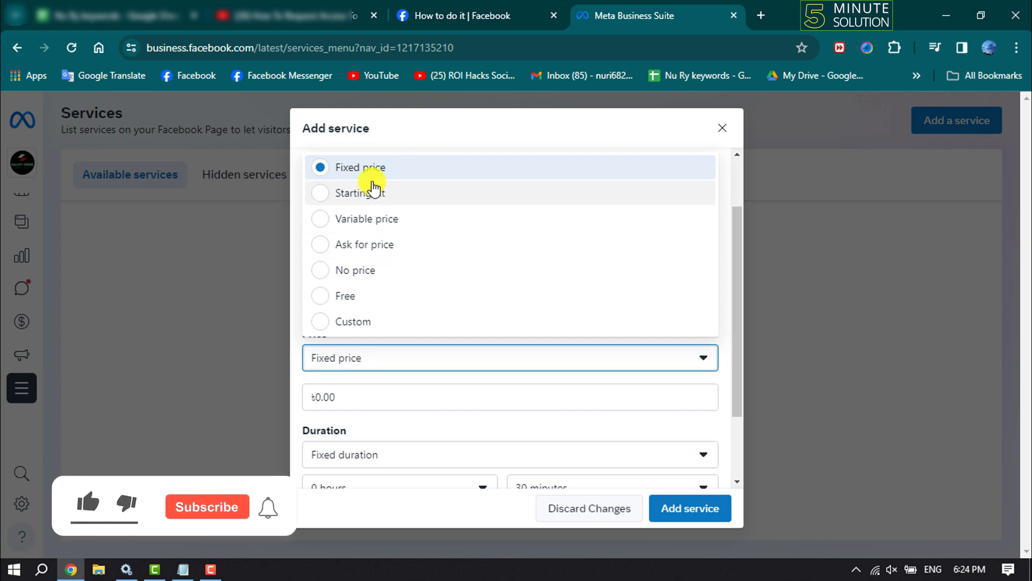
pyautogui.click(384, 165)
pyautogui.scroll(-1, 398, 338)
pyautogui.click(359, 323)
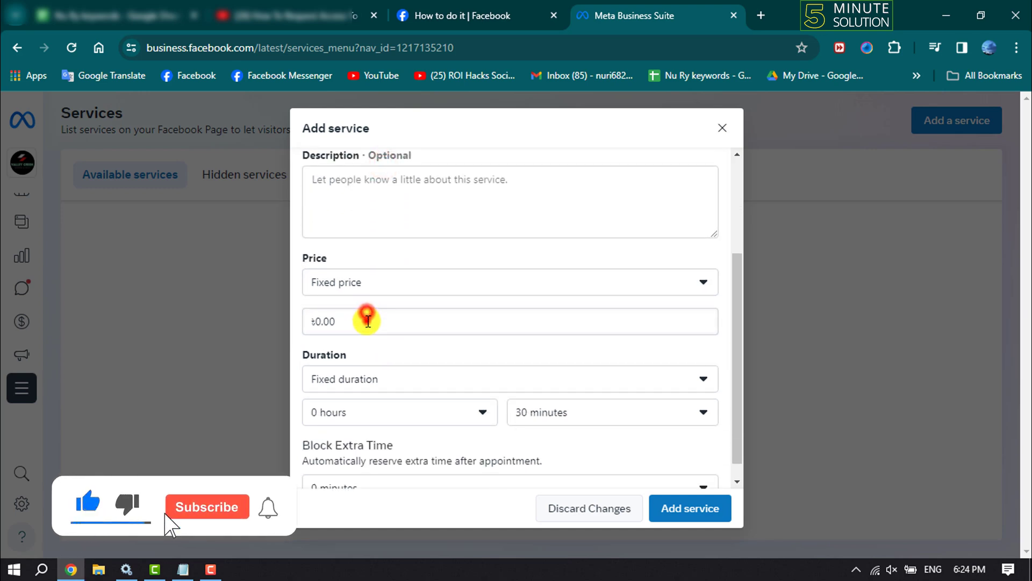
pyautogui.doubleClick(358, 327)
pyautogui.write('32')
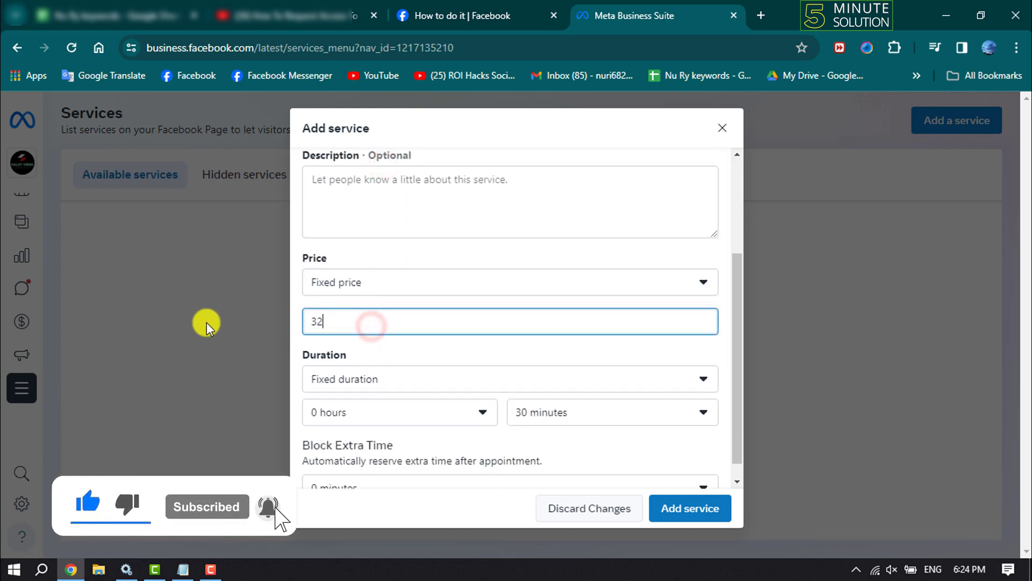
pyautogui.write('32')
# Set a fixed duration of 7 hours 30 minutes
pyautogui.click(365, 378)
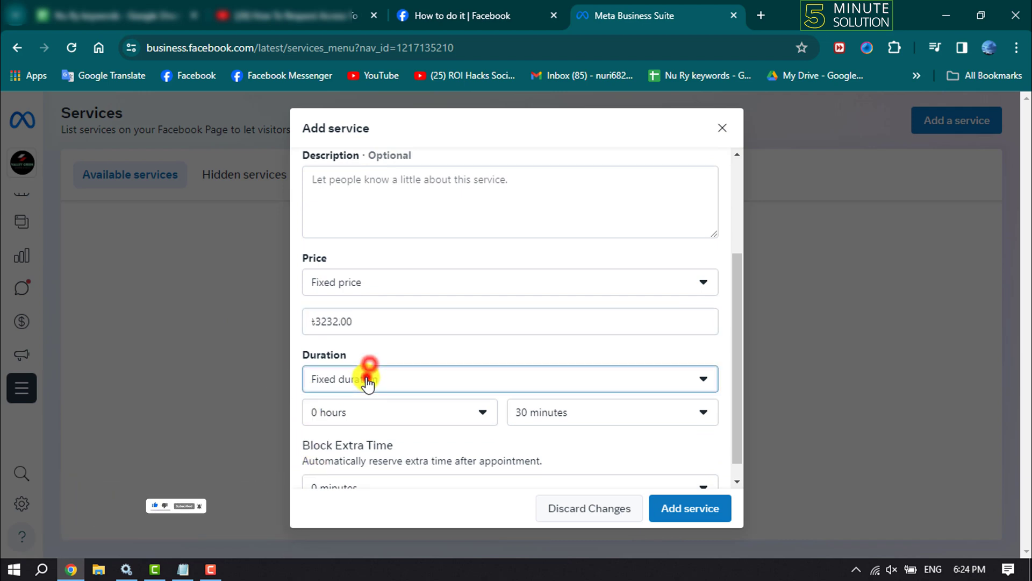
pyautogui.click(363, 380)
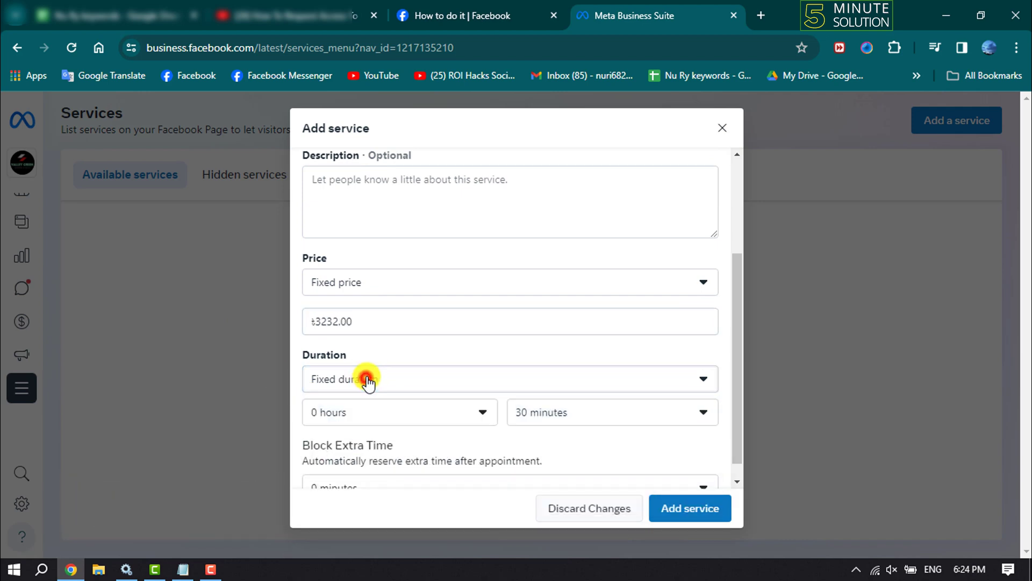
pyautogui.click(347, 415)
pyautogui.click(369, 299)
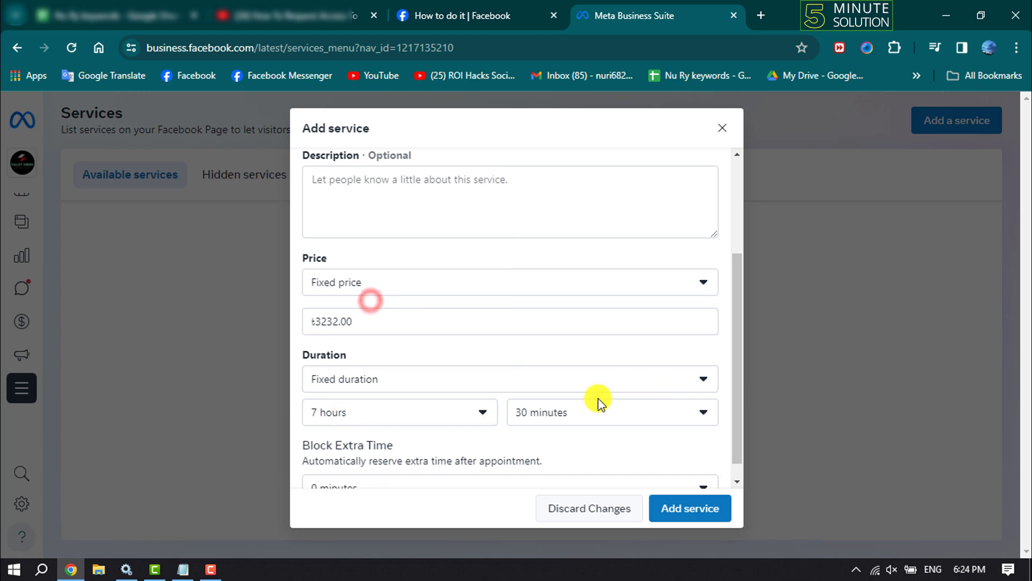
pyautogui.scroll(-1, 594, 399)
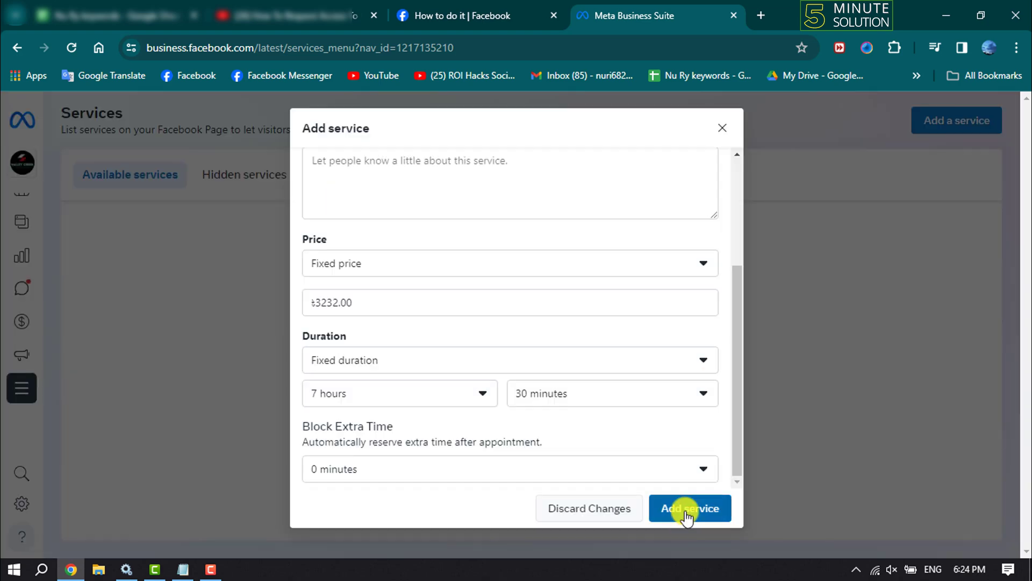
# Save the Plumbing service, then return to Facebook and cancel the unfinished page edit
pyautogui.click(690, 512)
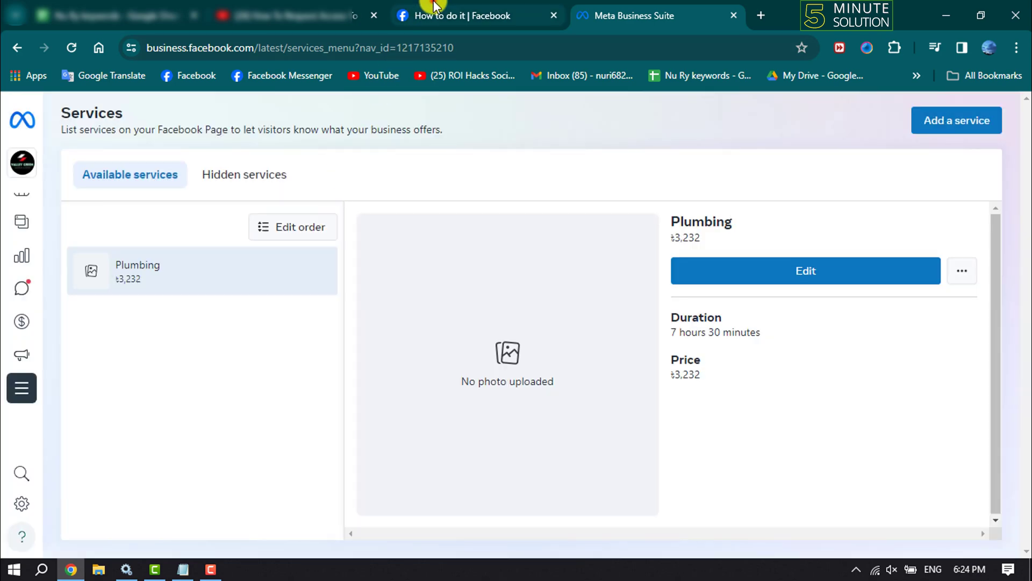
pyautogui.click(433, 6)
pyautogui.scroll(5, 597, 292)
pyautogui.scroll(-6, 597, 293)
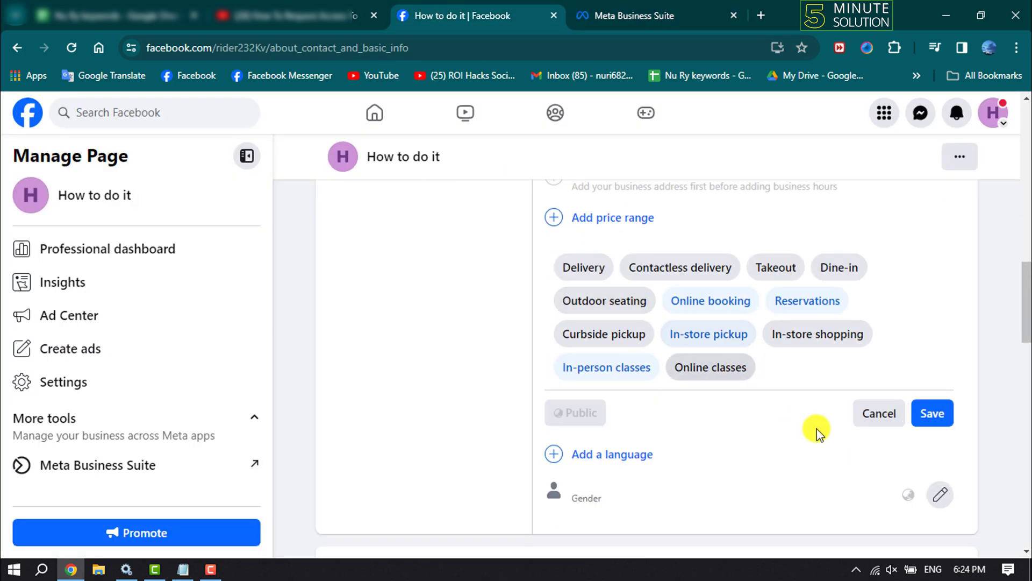
pyautogui.click(881, 414)
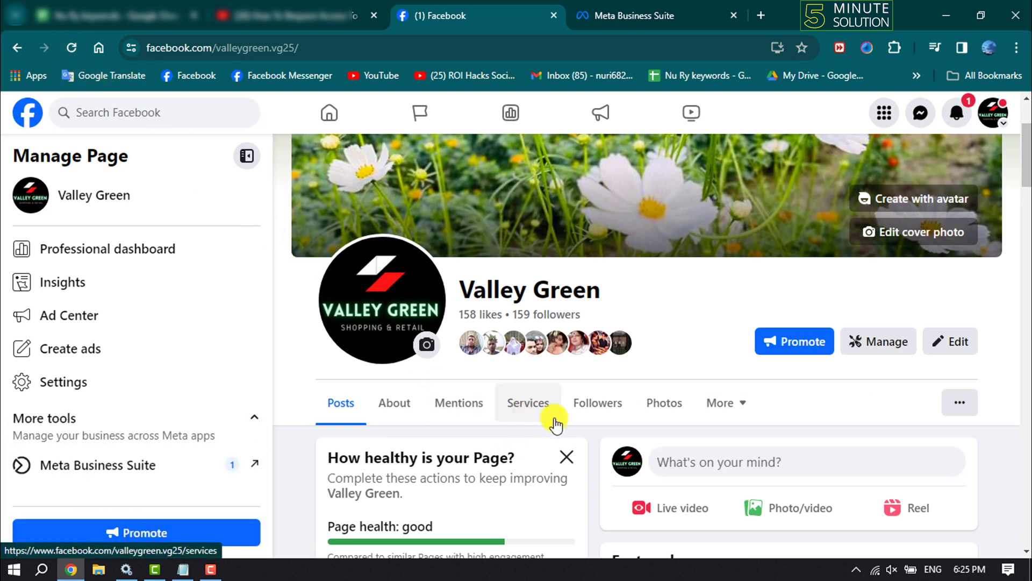
# Show Valley Green's Services tab listing Plumbing at ৳3,232 for 7 hrs 30 mins, checking against Business Suite
pyautogui.click(524, 410)
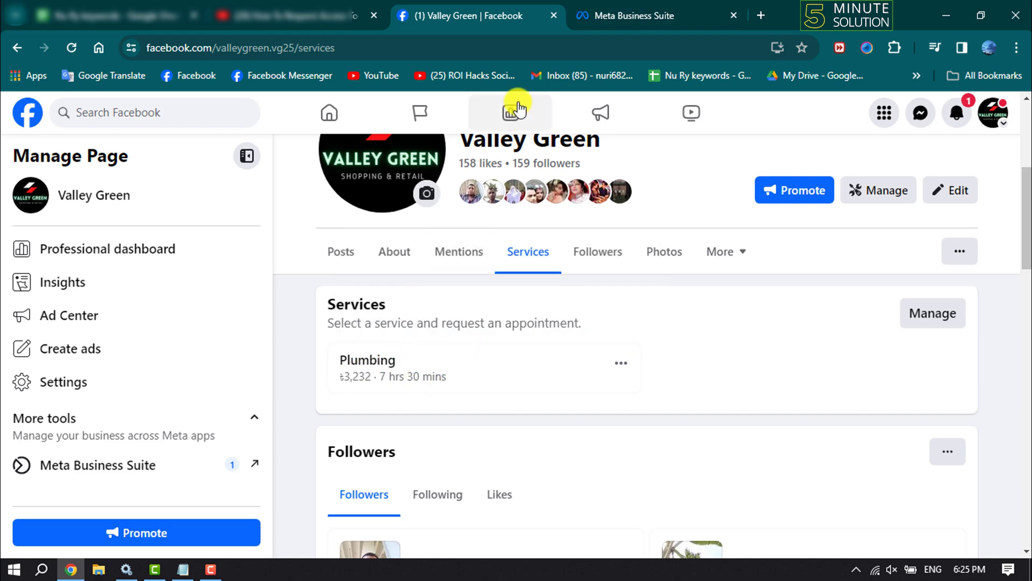
pyautogui.click(618, 15)
pyautogui.click(425, 7)
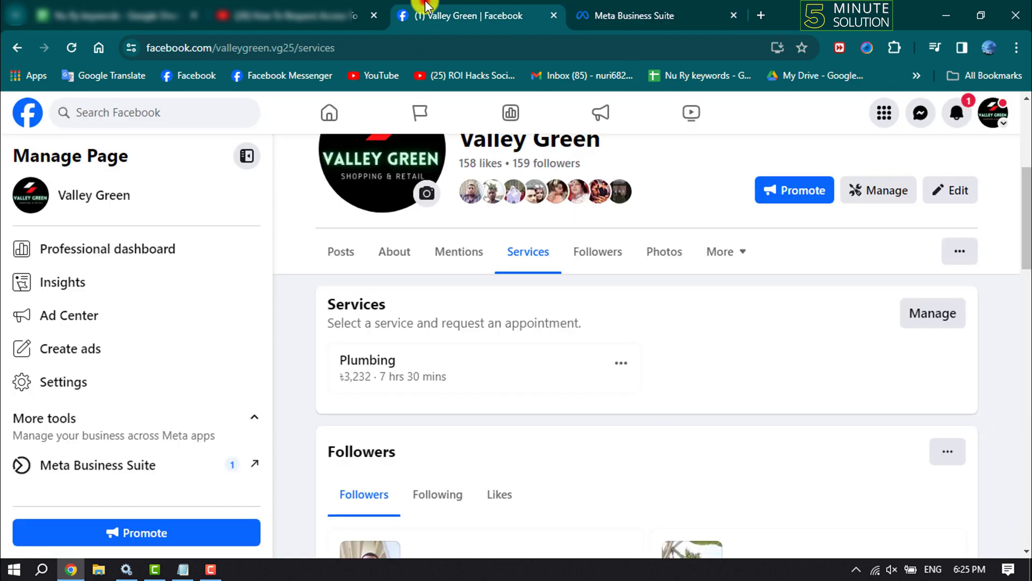